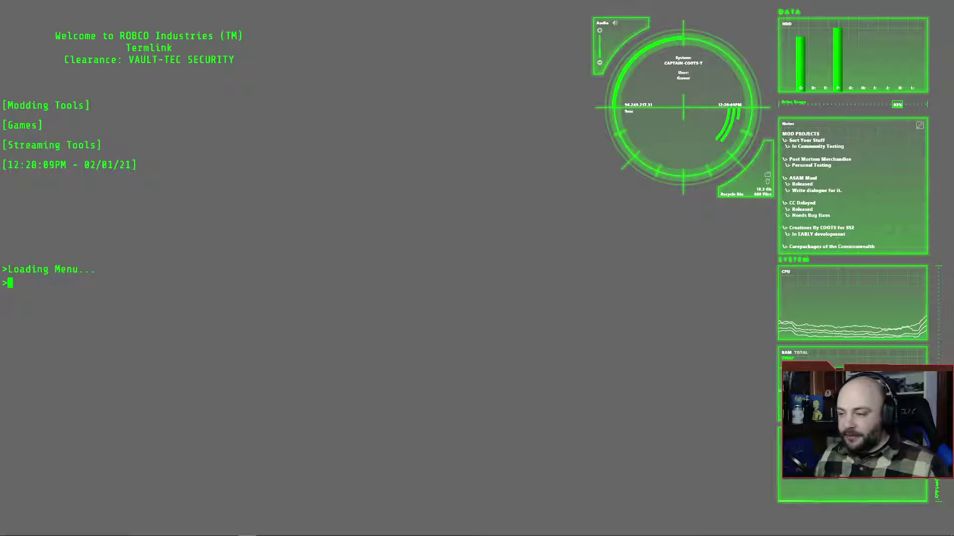
# Open File Explorer, centre and enlarge its window, and open C:\Program Files (x86)
pyautogui.click(99, 532)
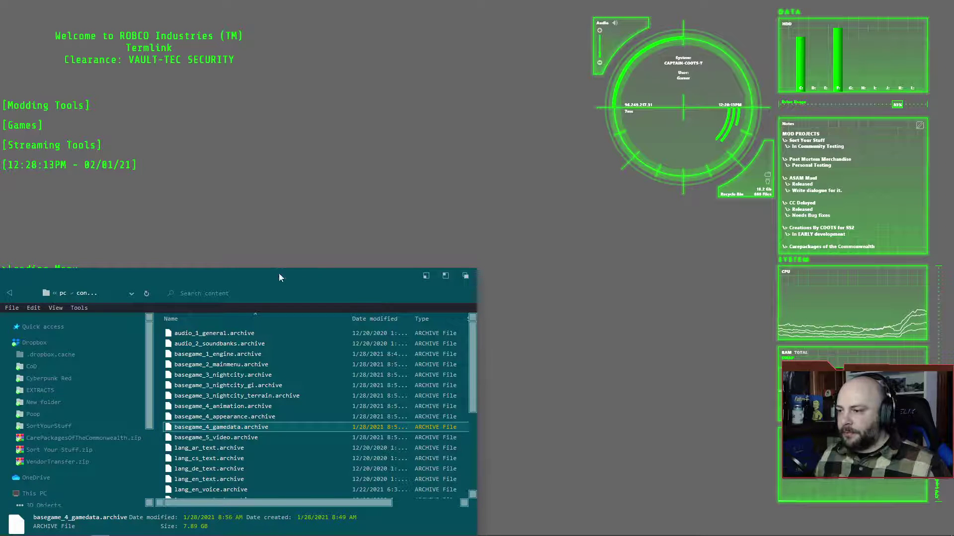
pyautogui.moveTo(279, 277); pyautogui.dragTo(490, 65)
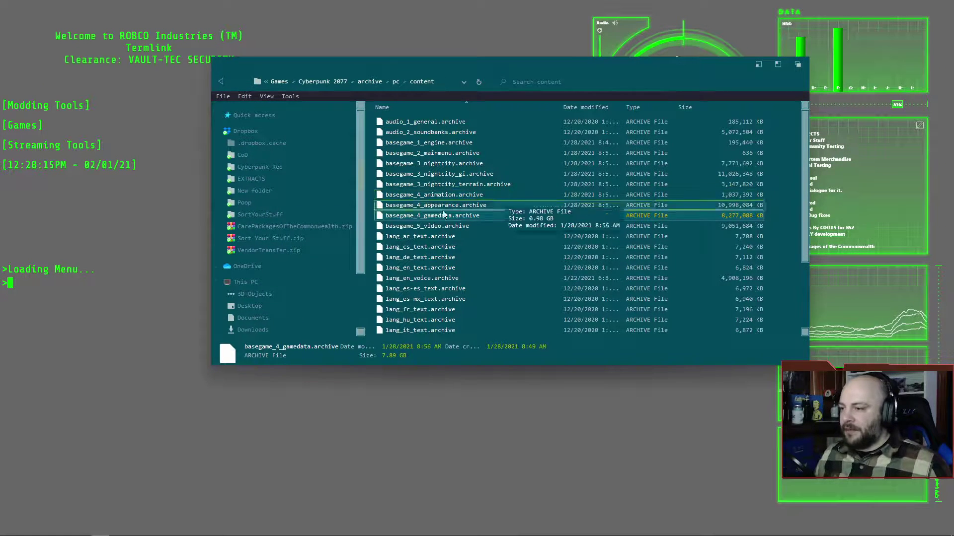
pyautogui.scroll(-3, 360, 296)
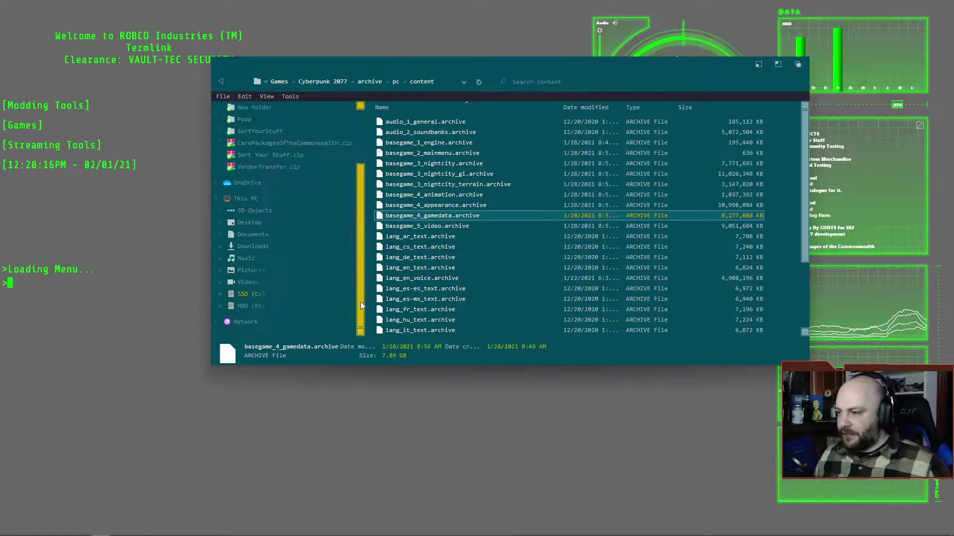
pyautogui.click(258, 296)
pyautogui.click(442, 216)
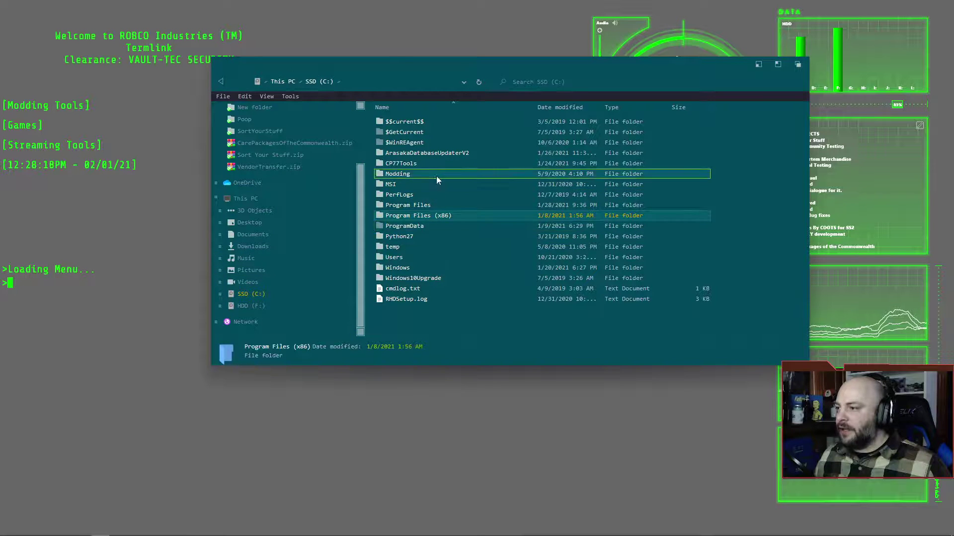
pyautogui.doubleClick(420, 217)
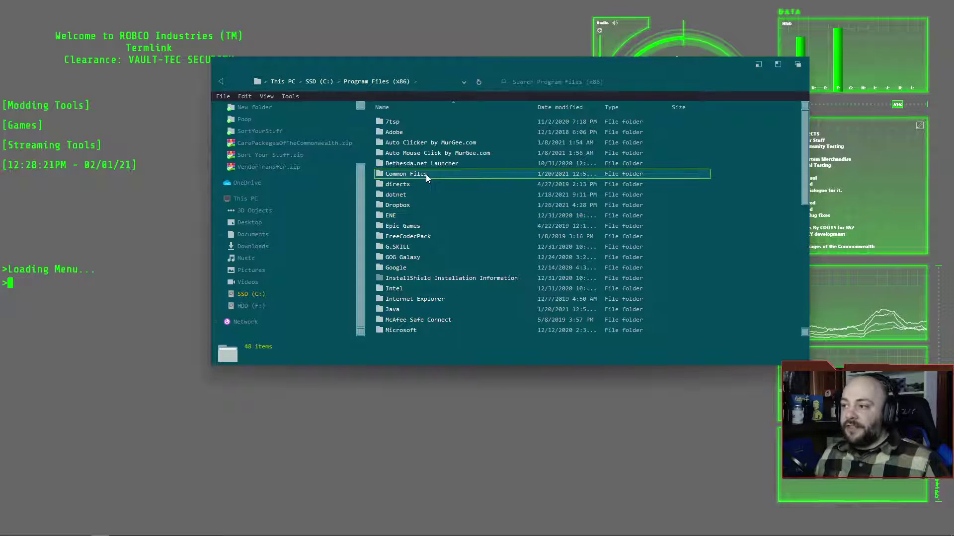
# Navigate through GOG Galaxy > Games > Cyberpunk 2077 > archive > pc into the content folder
pyautogui.doubleClick(428, 259)
pyautogui.click(428, 254)
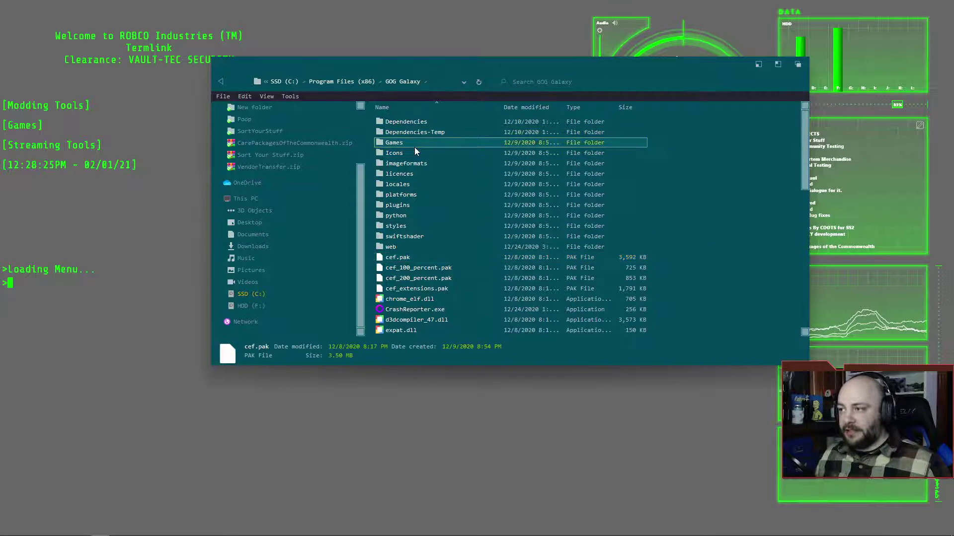
pyautogui.doubleClick(415, 146)
pyautogui.doubleClick(416, 125)
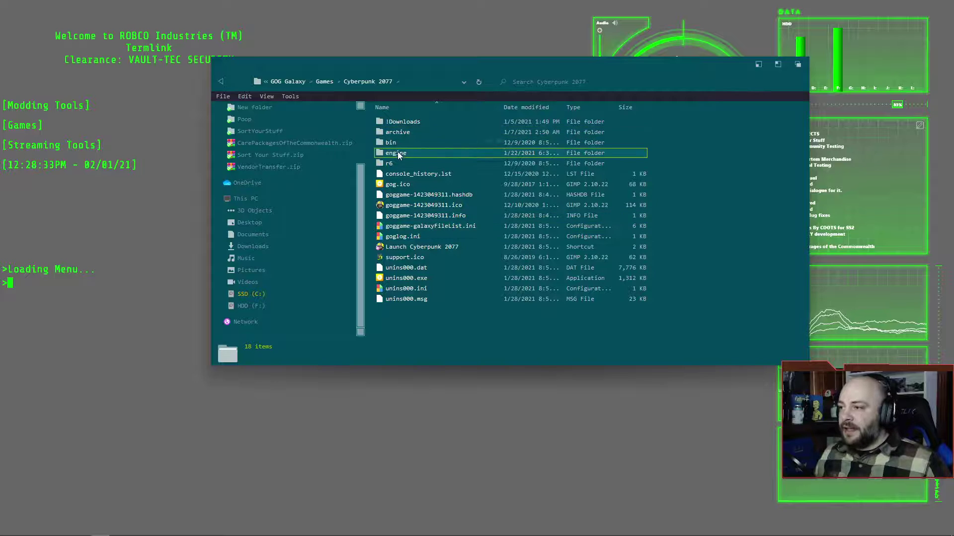
pyautogui.click(406, 137)
pyautogui.doubleClick(404, 133)
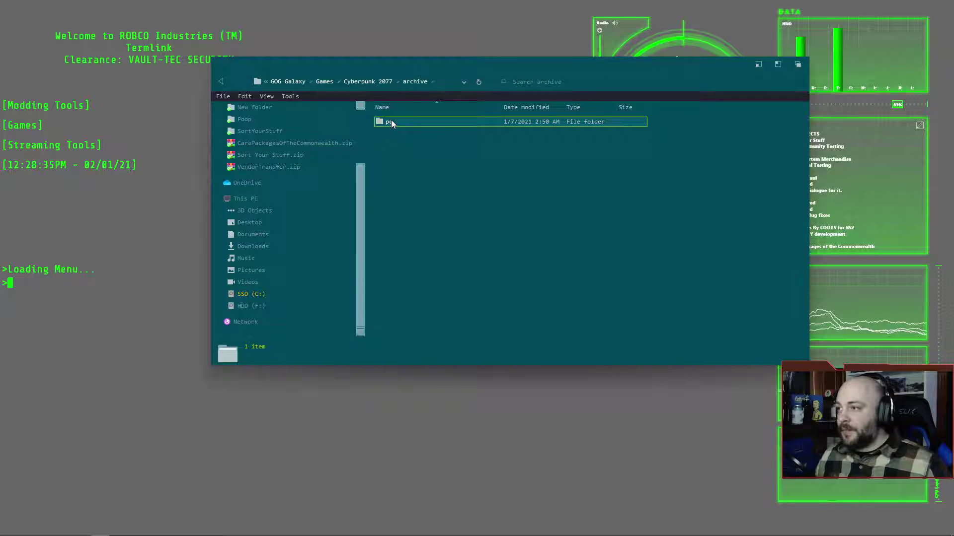
pyautogui.doubleClick(395, 122)
pyautogui.click(407, 131)
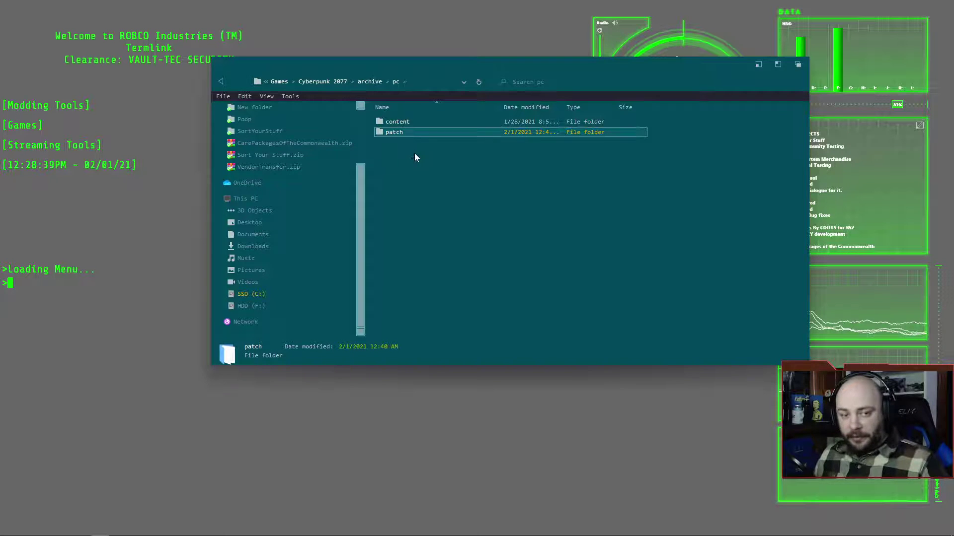
pyautogui.doubleClick(413, 123)
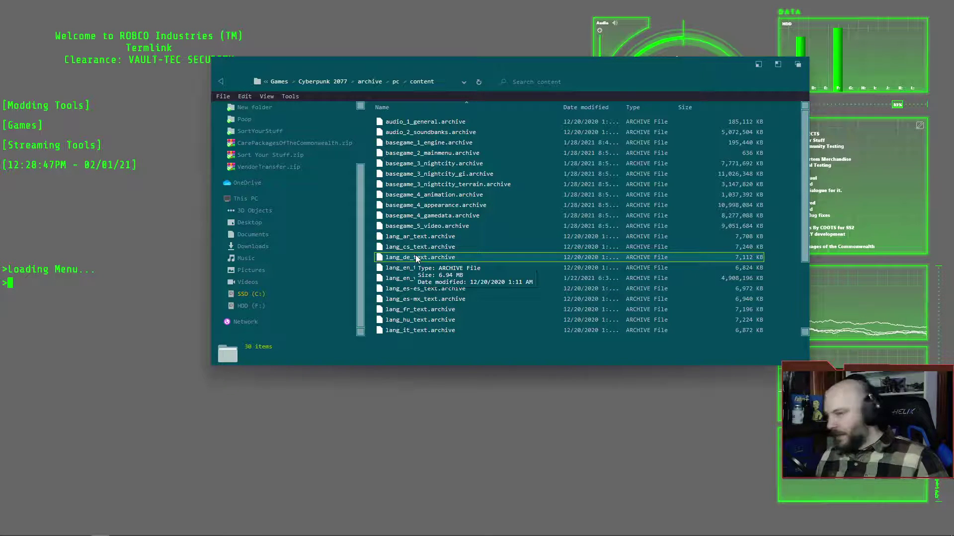
# Snap the content folder window to the right half and open drive C: in a new window
pyautogui.press('super+Right')
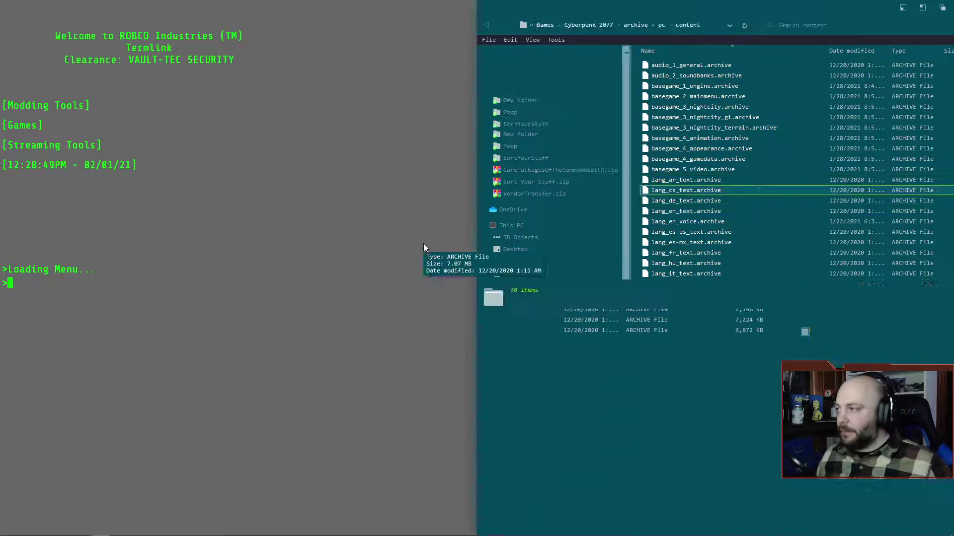
pyautogui.press('Escape')
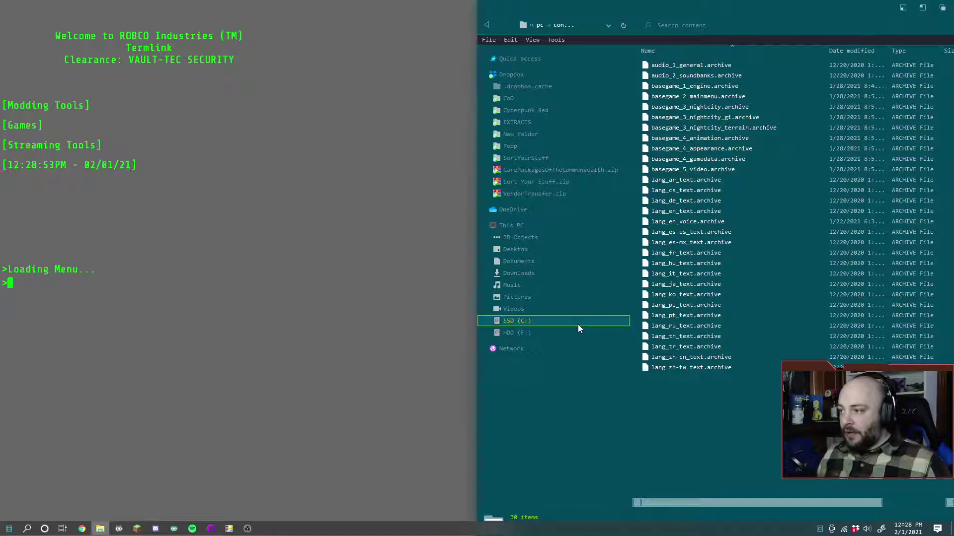
pyautogui.rightClick(555, 324)
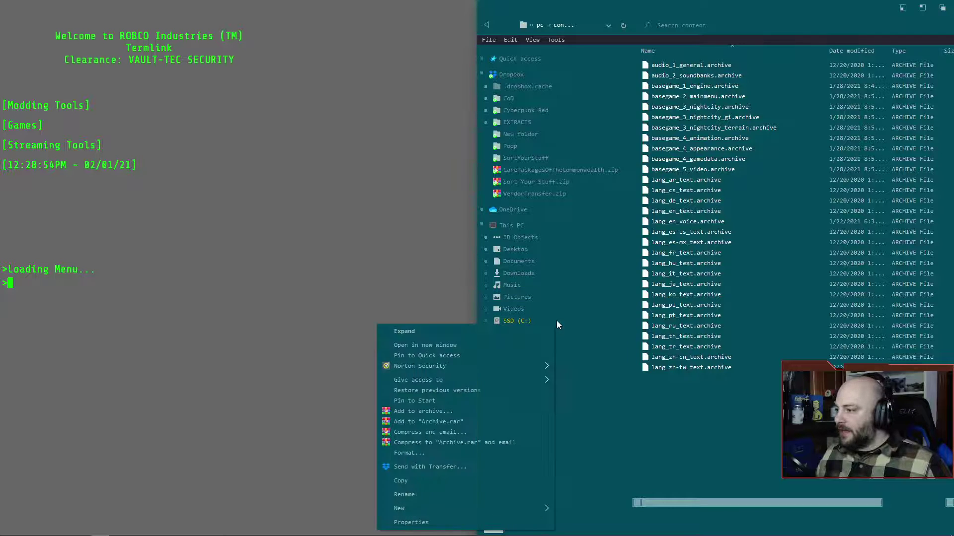
pyautogui.click(461, 344)
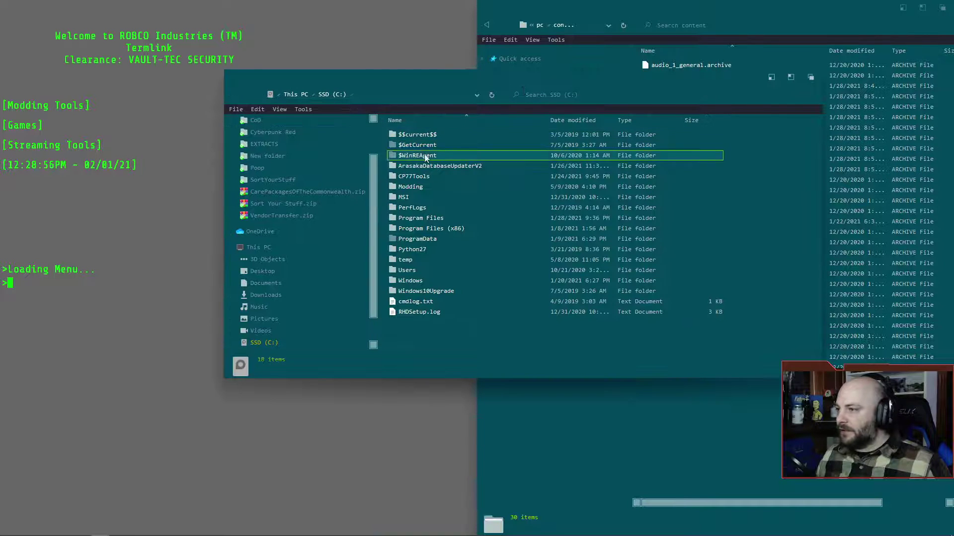
# Open the CP77Tools folder on C: and scroll through its files
pyautogui.click(408, 177)
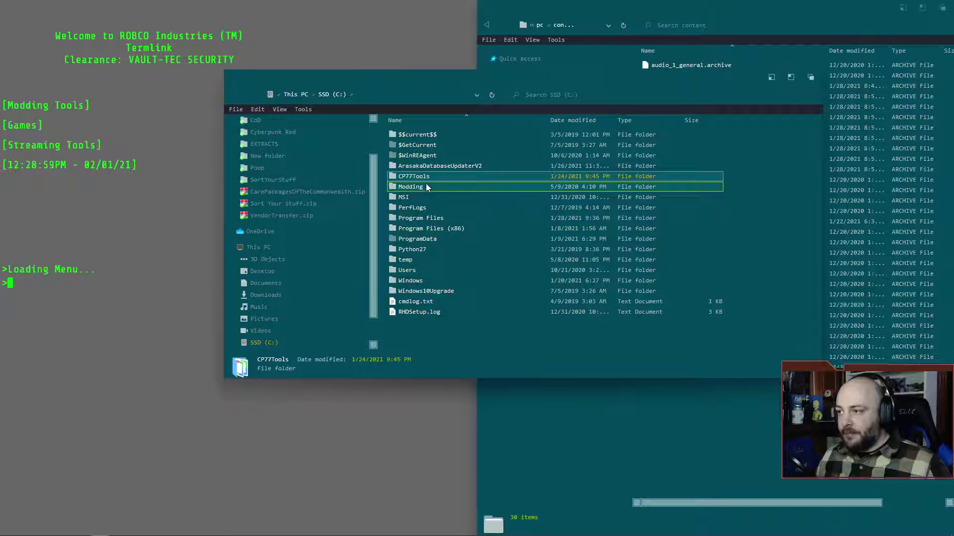
pyautogui.doubleClick(429, 177)
pyautogui.scroll(-9, 443, 178)
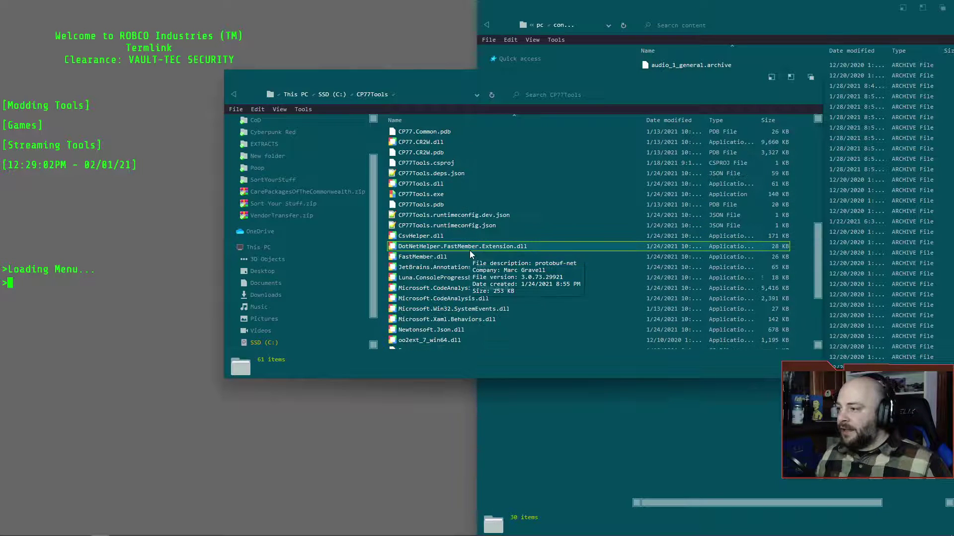
# Launch CP77Tools.exe, minimize its folder, and snap the console to the top-left quarter
pyautogui.doubleClick(422, 194)
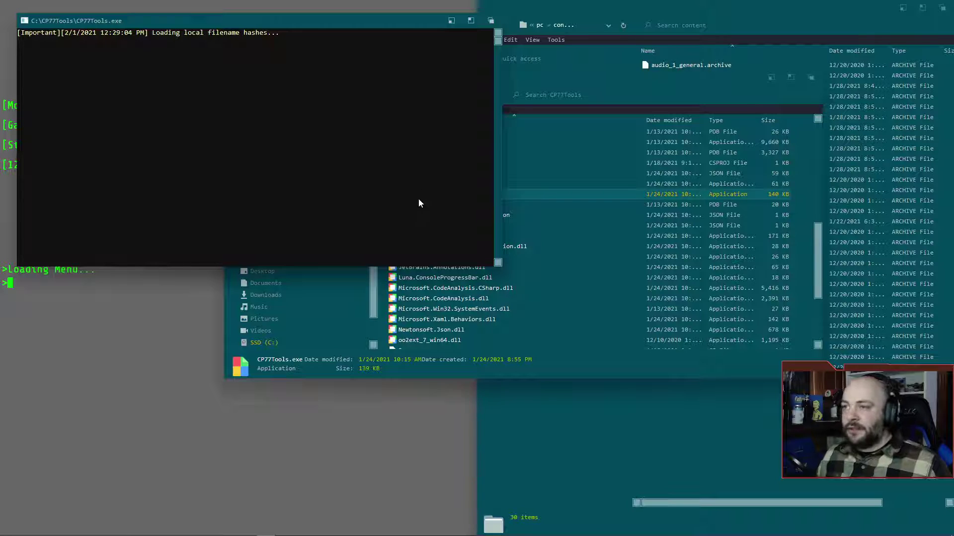
pyautogui.click(770, 77)
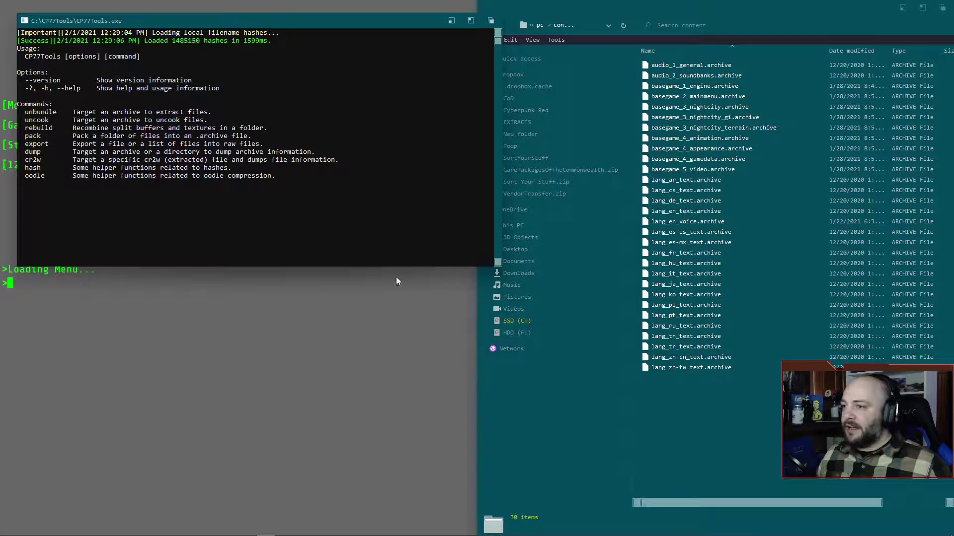
pyautogui.press('super+Left')
pyautogui.press('super+Up')
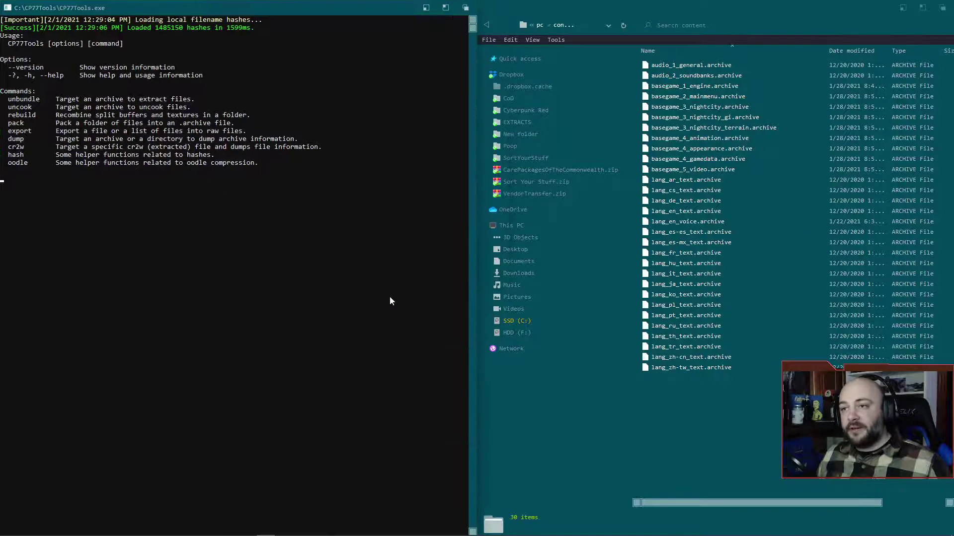
pyautogui.press('Return')
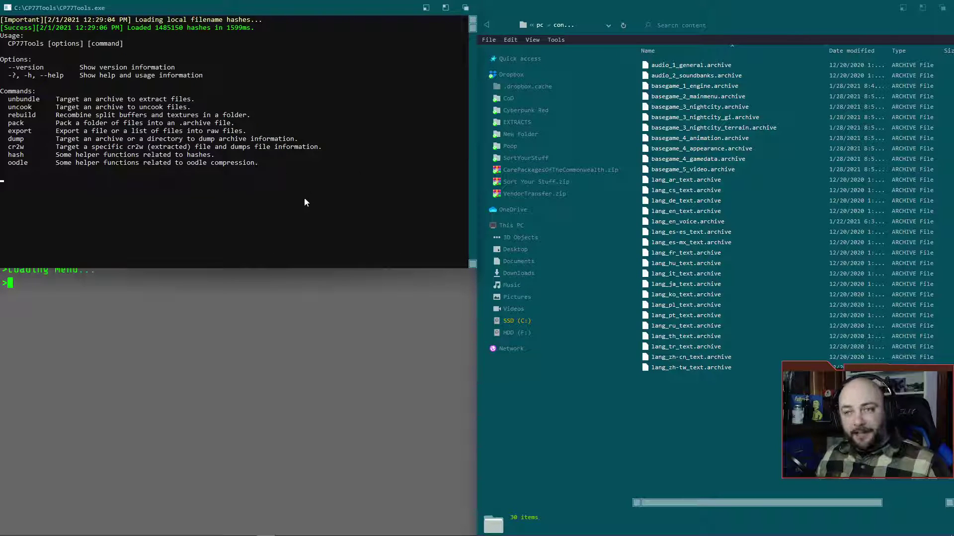
# Create a new desktop folder named 'CP2077 Modding', reposition it, and open it
pyautogui.rightClick(156, 410)
pyautogui.moveTo(133, 365)
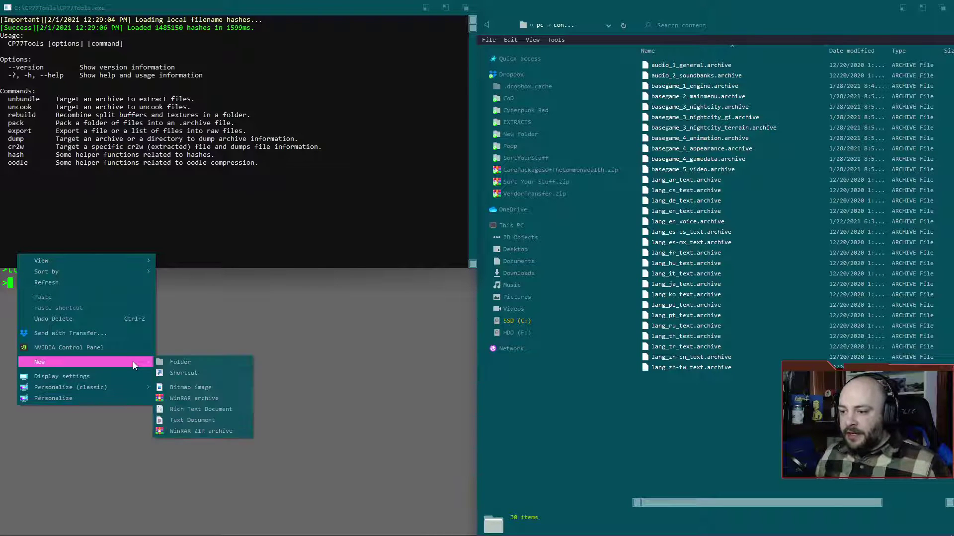
pyautogui.click(178, 363)
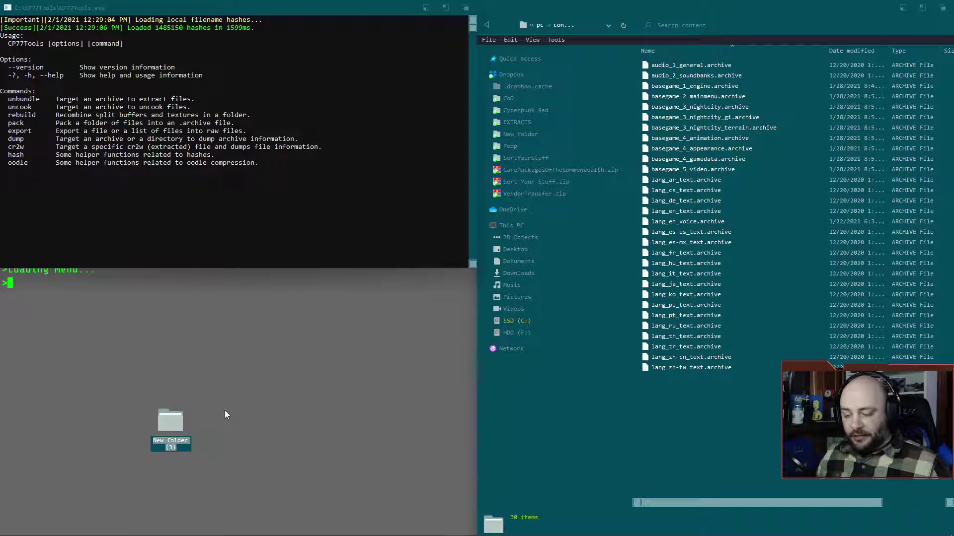
pyautogui.moveTo(169, 427); pyautogui.dragTo(279, 320)
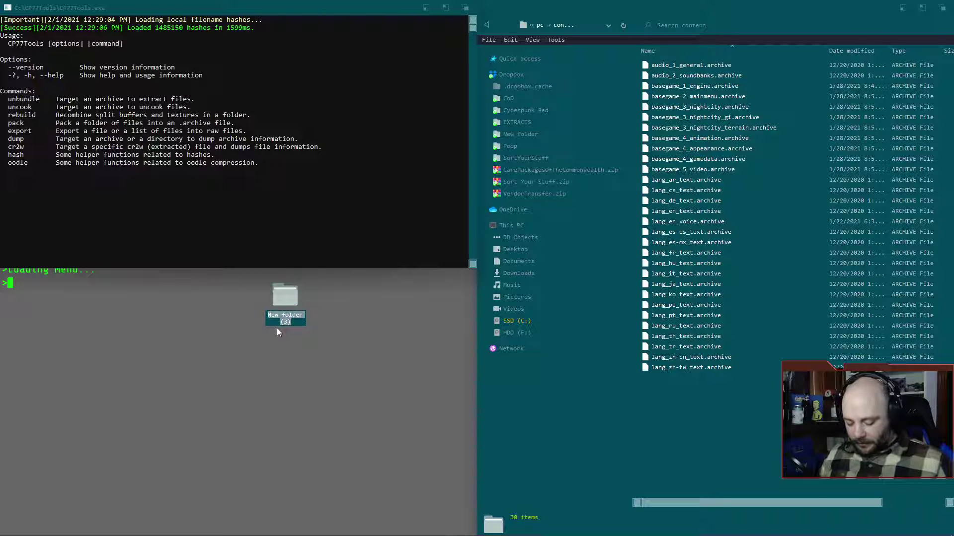
pyautogui.press('F2')
pyautogui.write('CP')
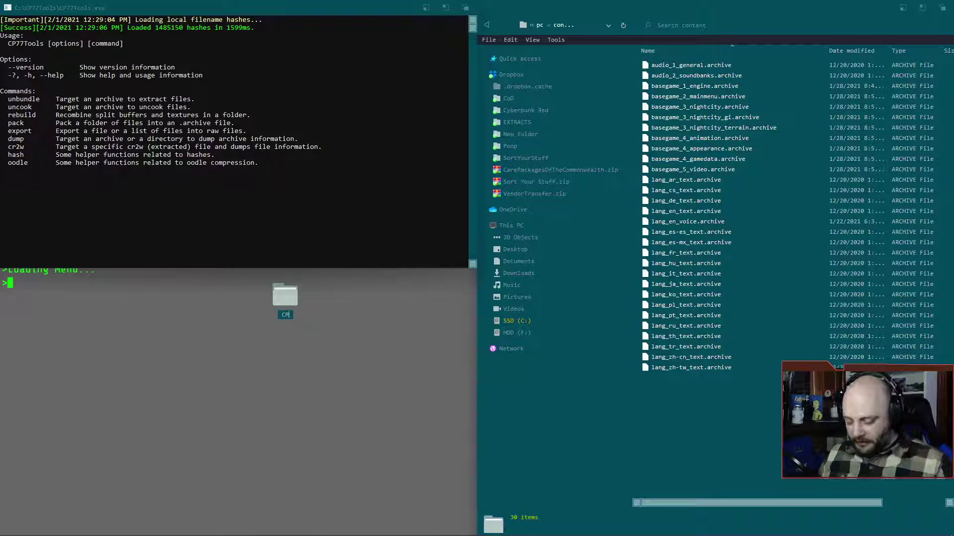
pyautogui.write('2077 Modding')
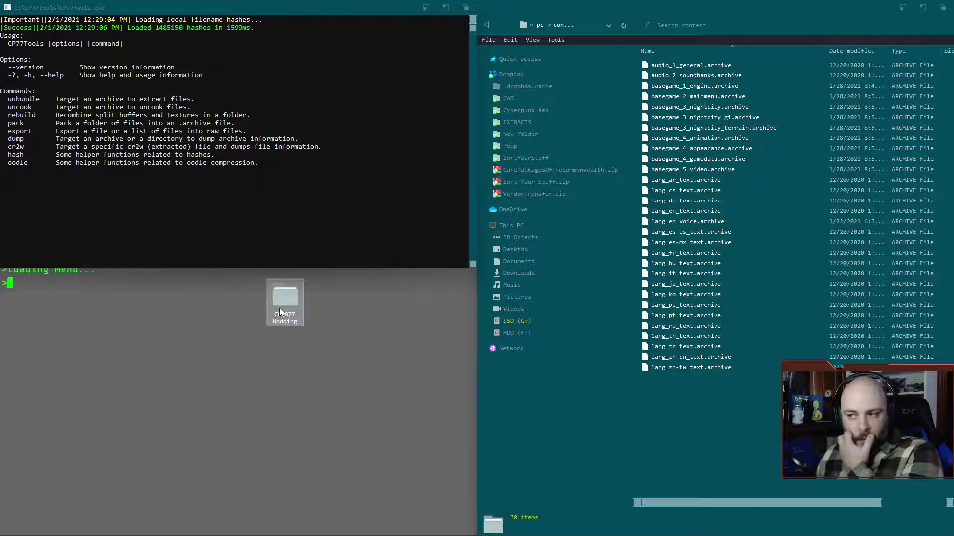
pyautogui.doubleClick(295, 302)
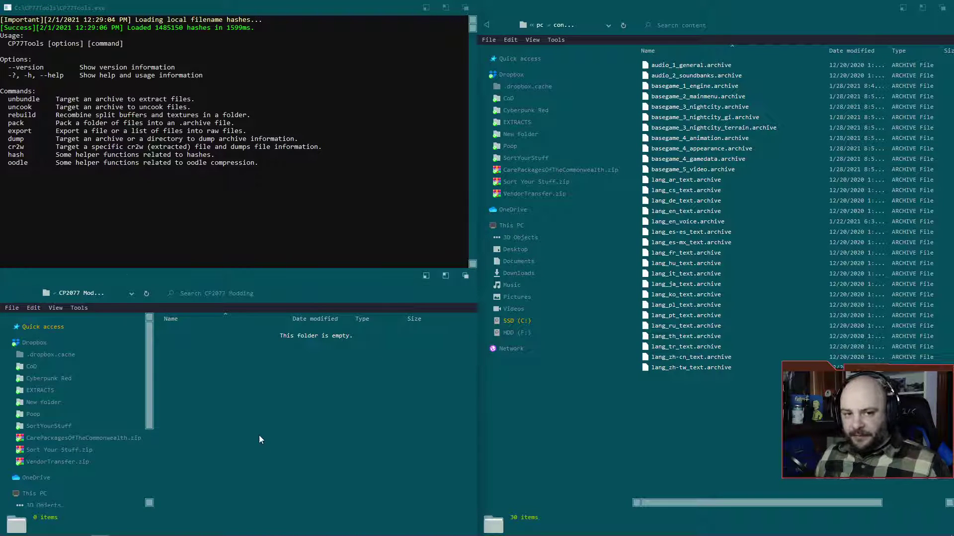
# Create a subfolder named 'Extracts' in CP2077 Modding
pyautogui.rightClick(258, 435)
pyautogui.moveTo(216, 413)
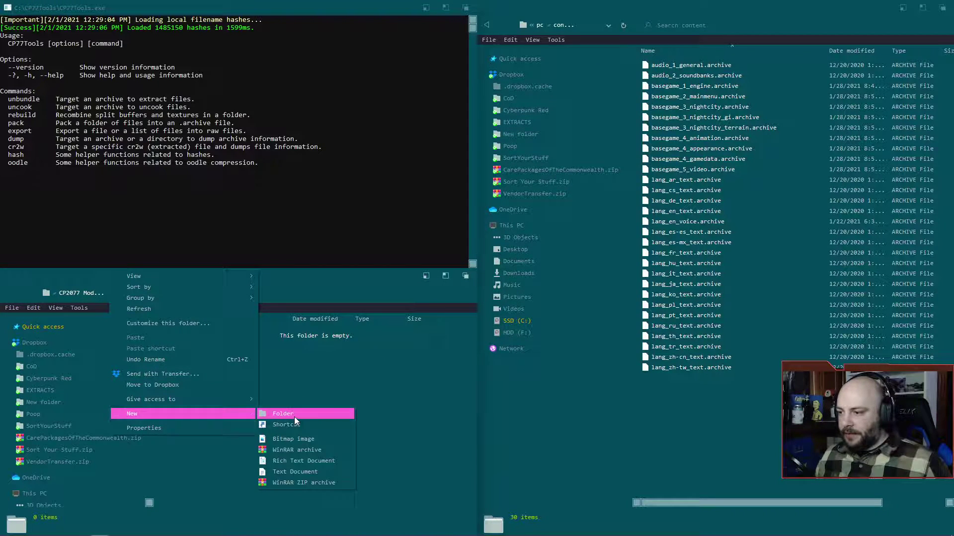
pyautogui.click(294, 416)
pyautogui.write('Ext')
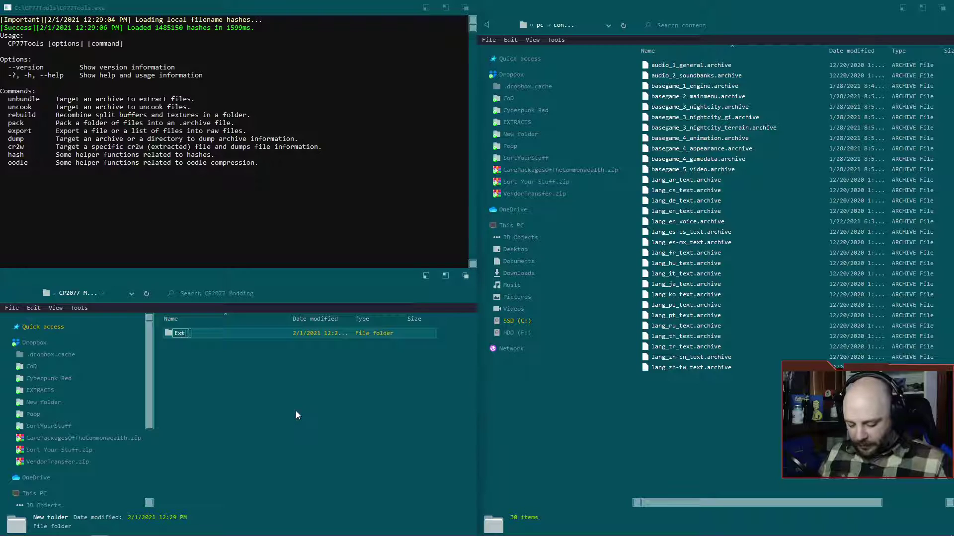
pyautogui.write('racts')
pyautogui.press('Return')
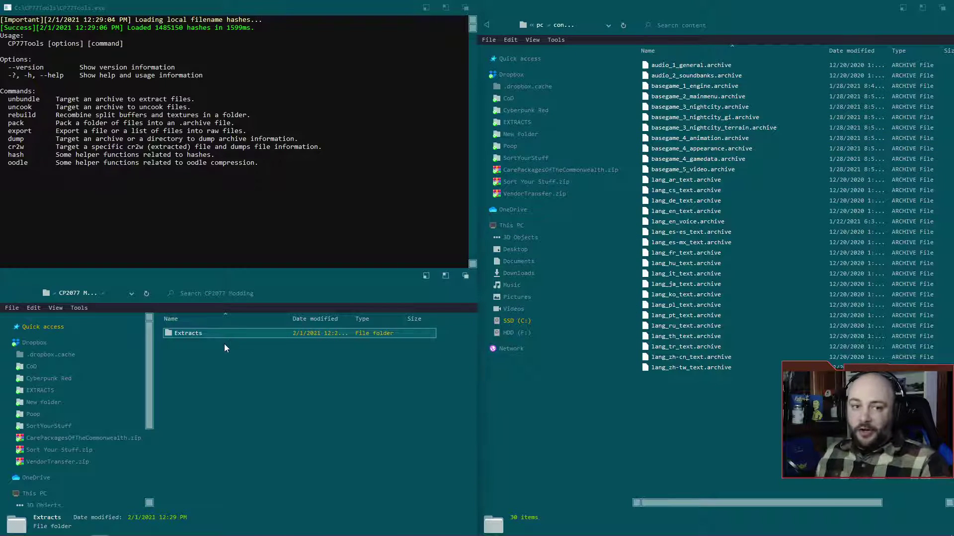
# Add a second subfolder named 'my mods'
pyautogui.rightClick(214, 405)
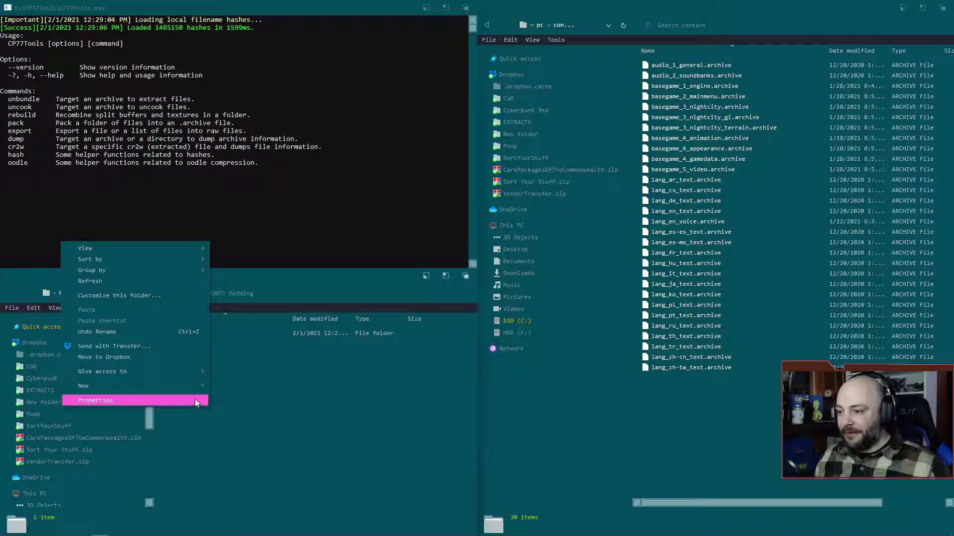
pyautogui.moveTo(193, 386)
pyautogui.click(254, 383)
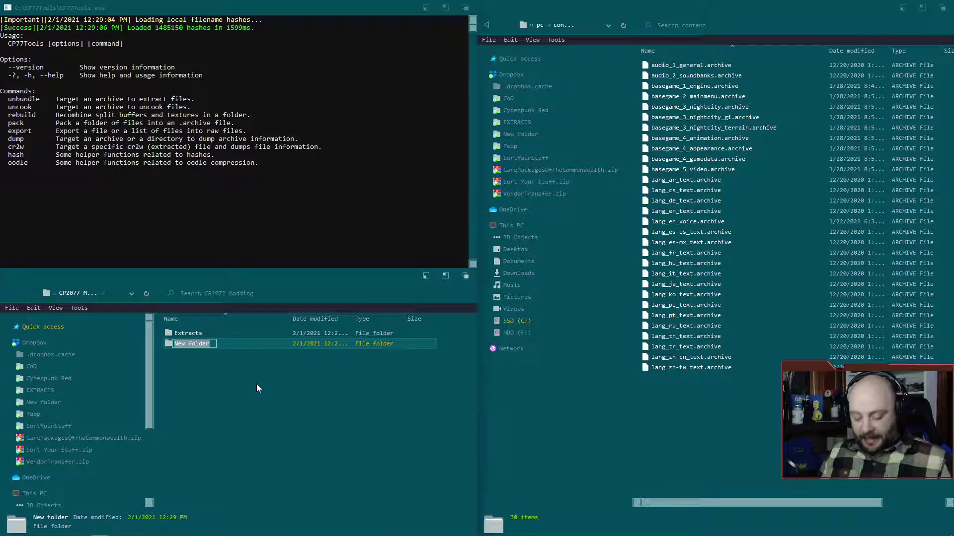
pyautogui.write('my mods')
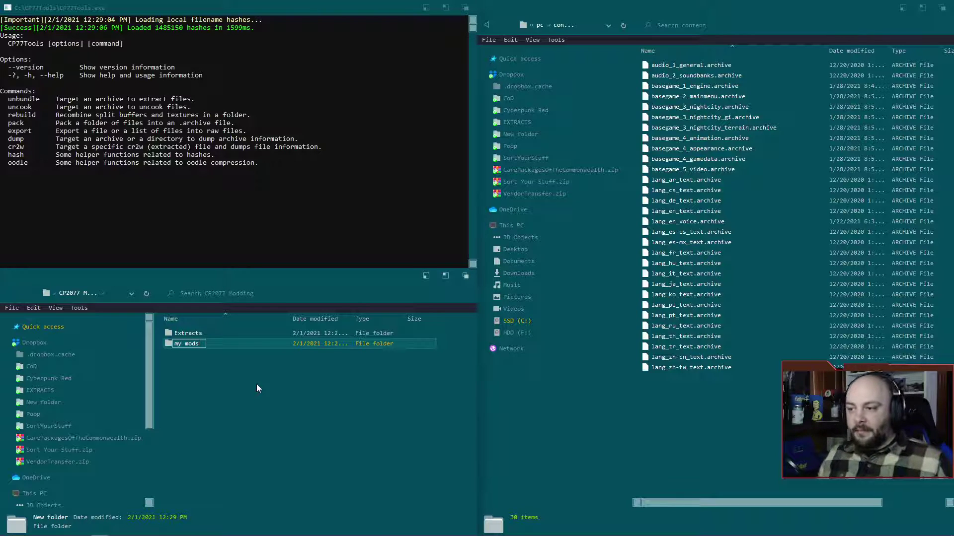
pyautogui.press('Return')
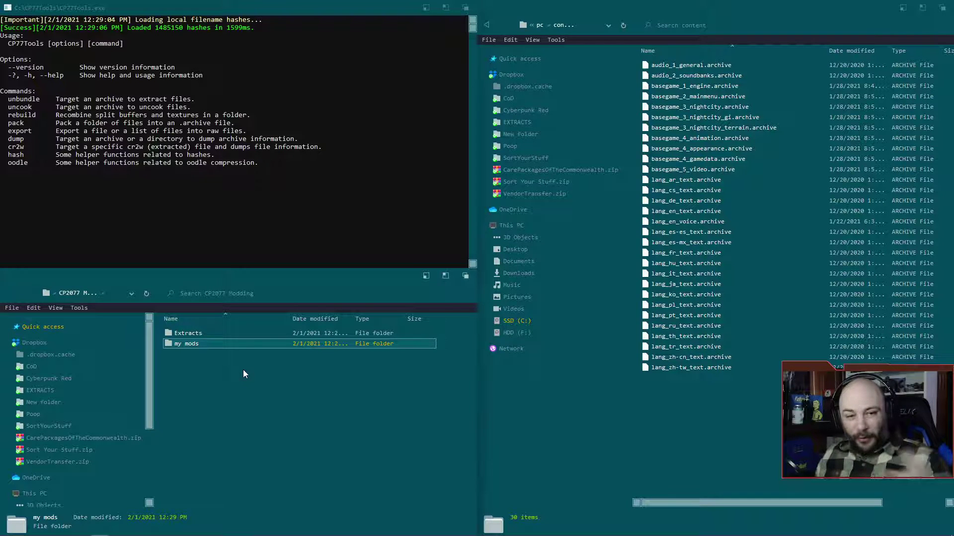
# Add a third subfolder named 'Example Mods'
pyautogui.rightClick(192, 367)
pyautogui.moveTo(182, 511)
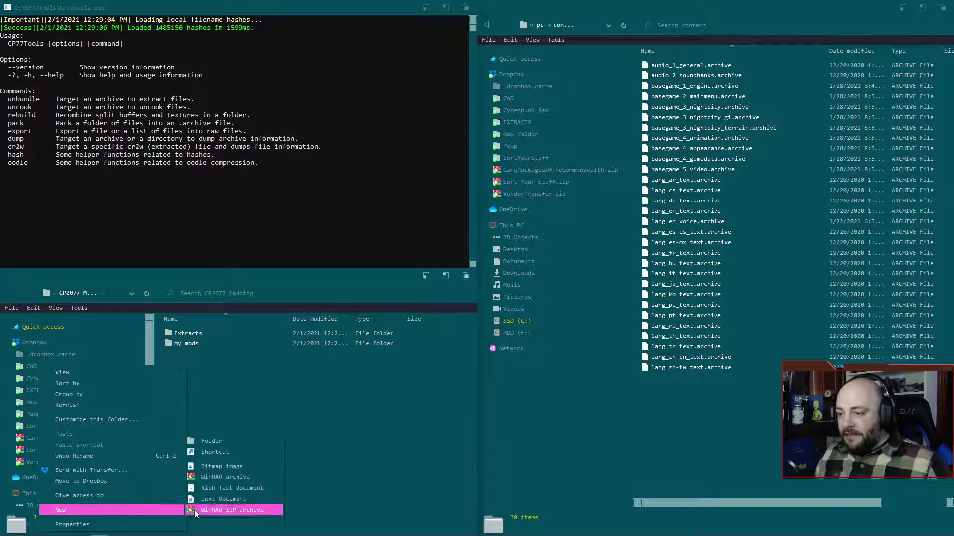
pyautogui.click(213, 443)
pyautogui.write('Example Mods')
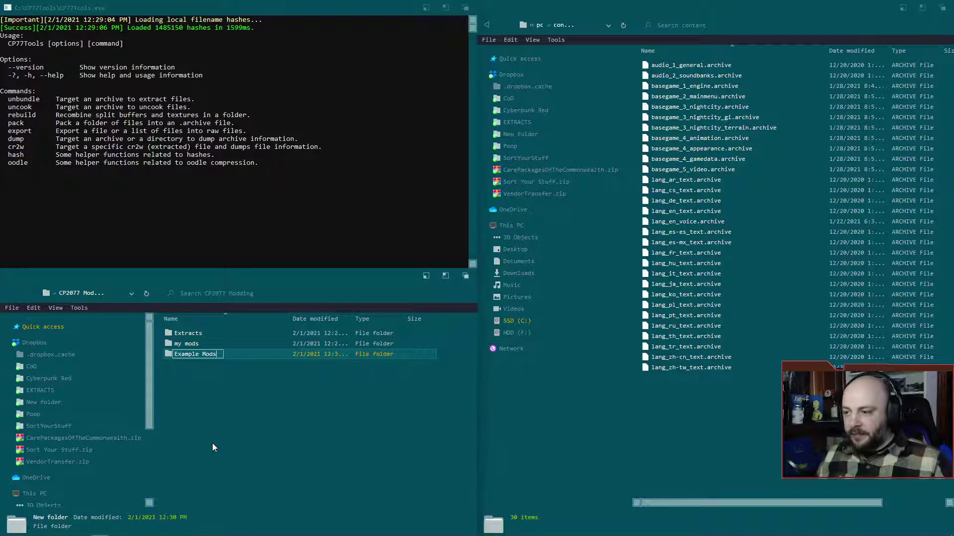
pyautogui.press('Return')
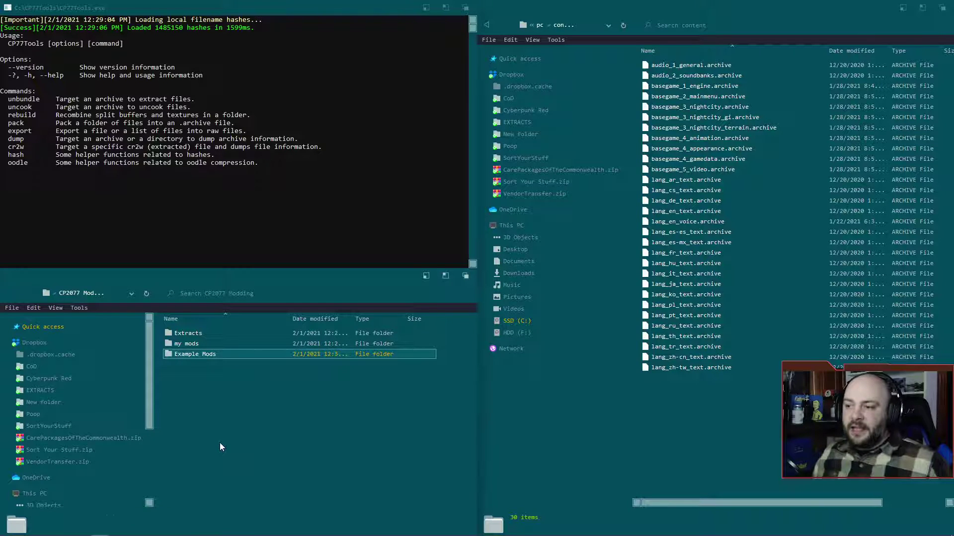